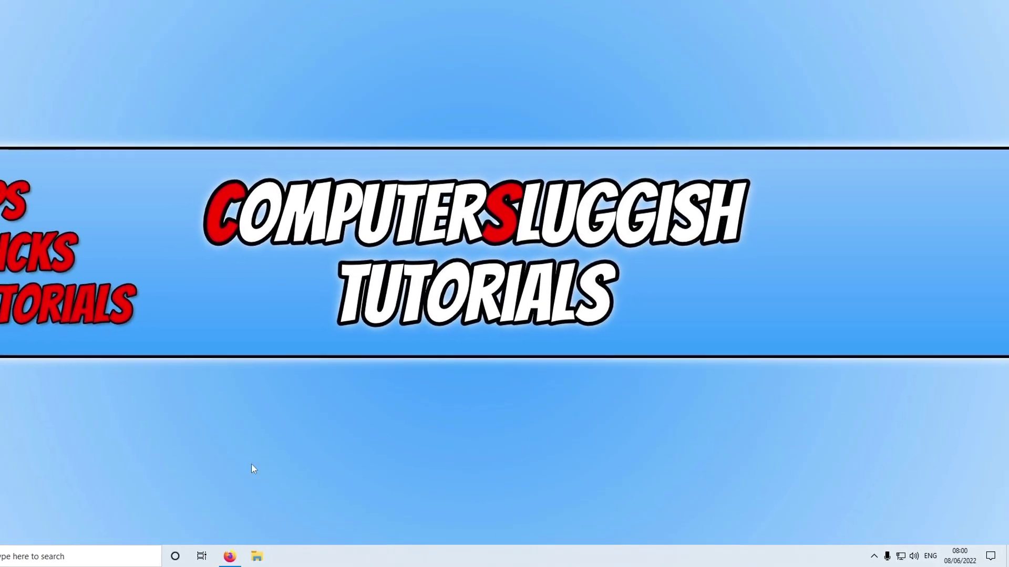
Step: Open the 'Roblox Missing From PlayStation Store' guide in Firefox, then minimize Firefox to show the desktop
left_click(271, 559)
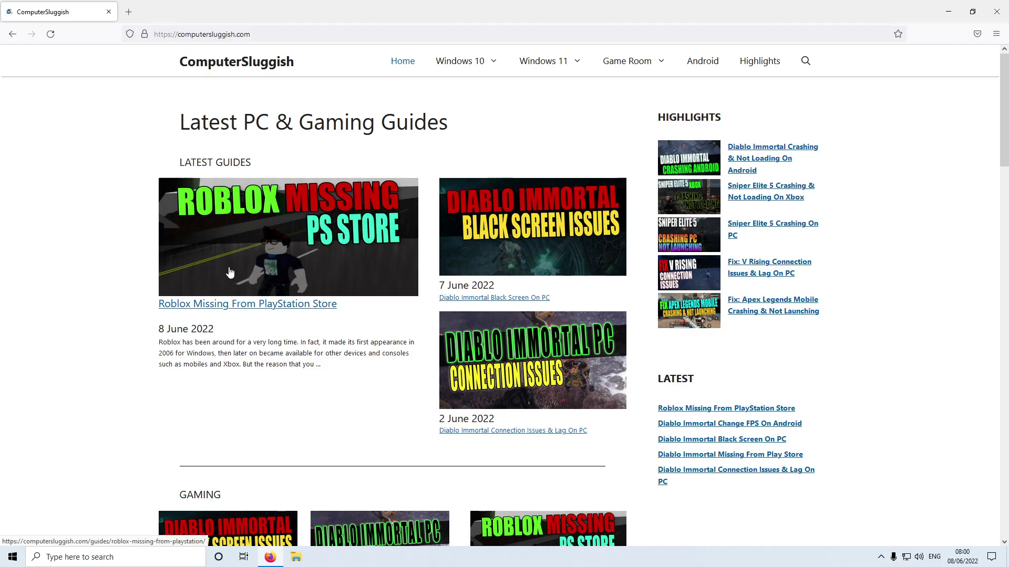
left_click(258, 237)
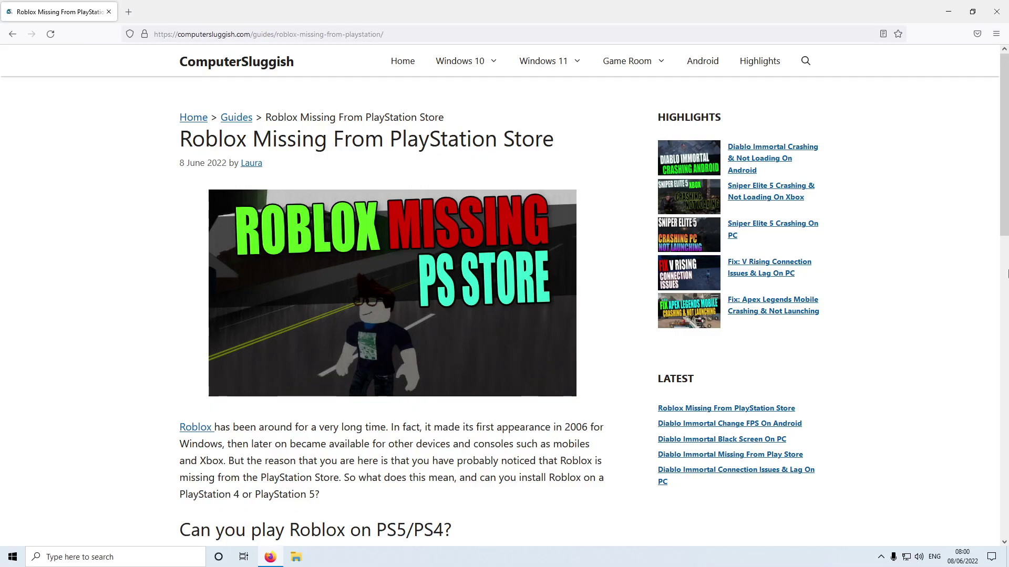
left_click(947, 12)
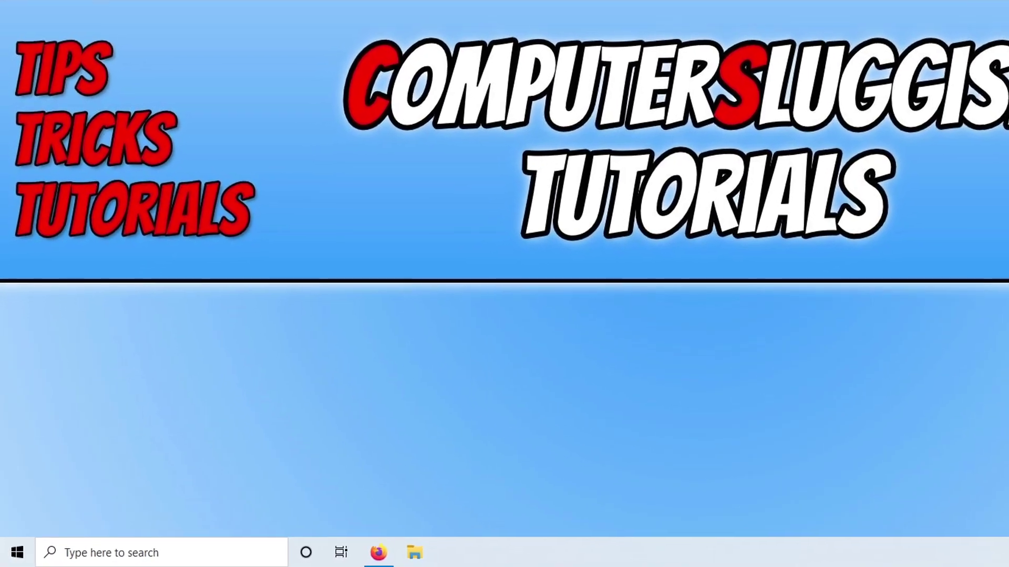
Step: Run Check for updates in Update & Security until Windows reports up to date, with optional update KB5014023
right_click(4, 563)
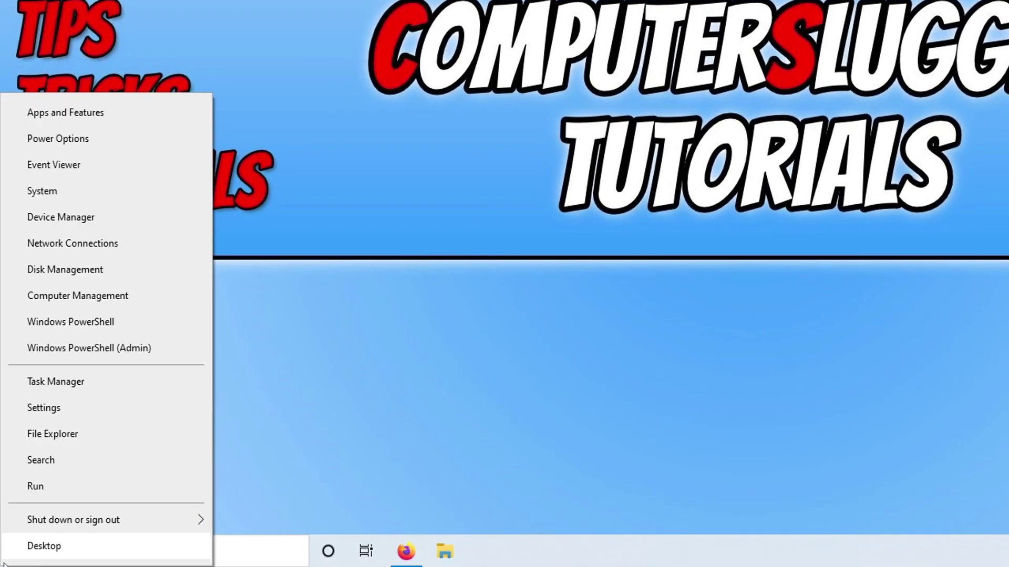
left_click(95, 410)
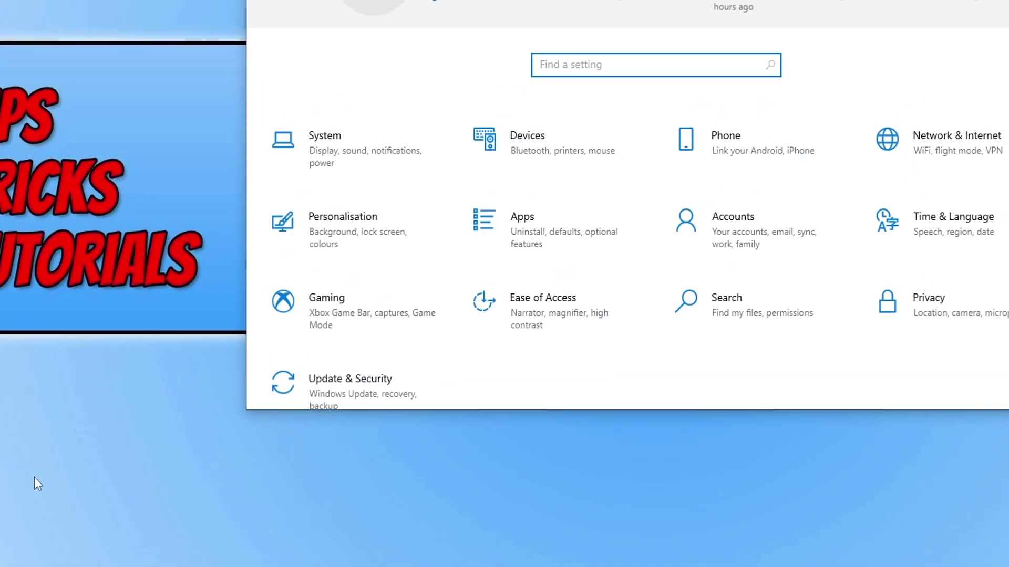
left_click(420, 394)
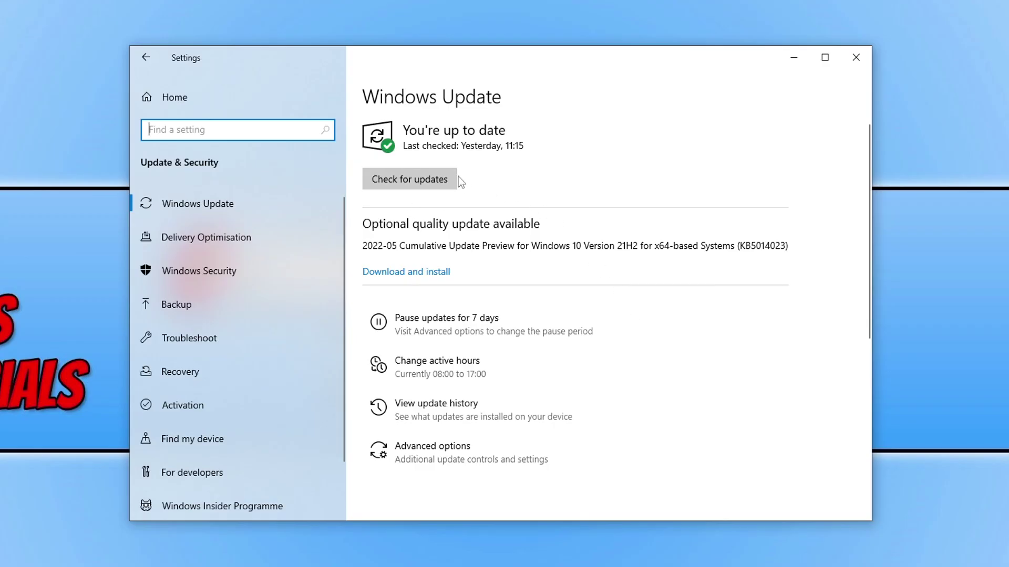
left_click(429, 174)
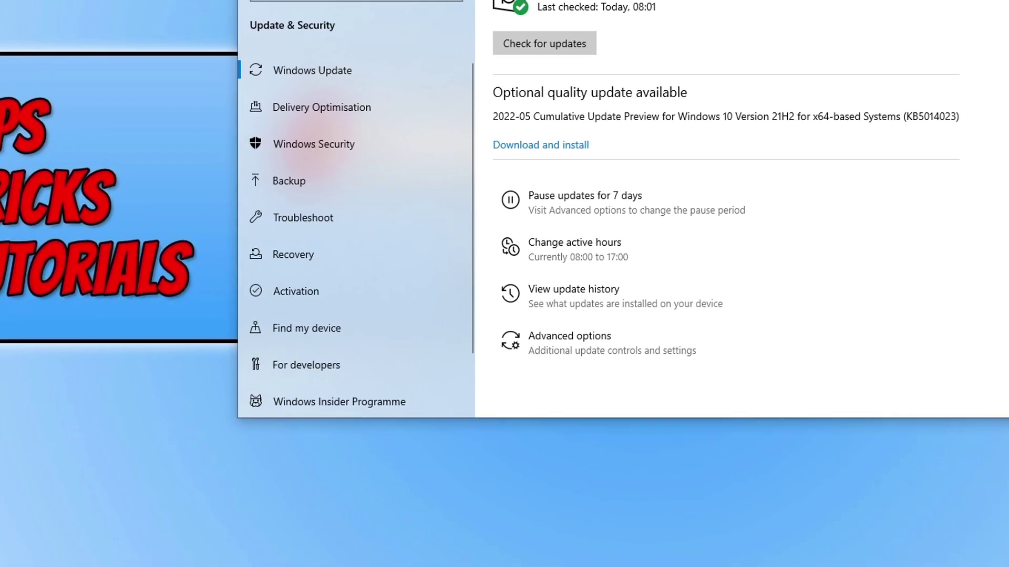
Step: Close Settings, launch Microsoft Store by searching 'store', and get all pending updates from Library
left_click(856, 57)
left_click(17, 549)
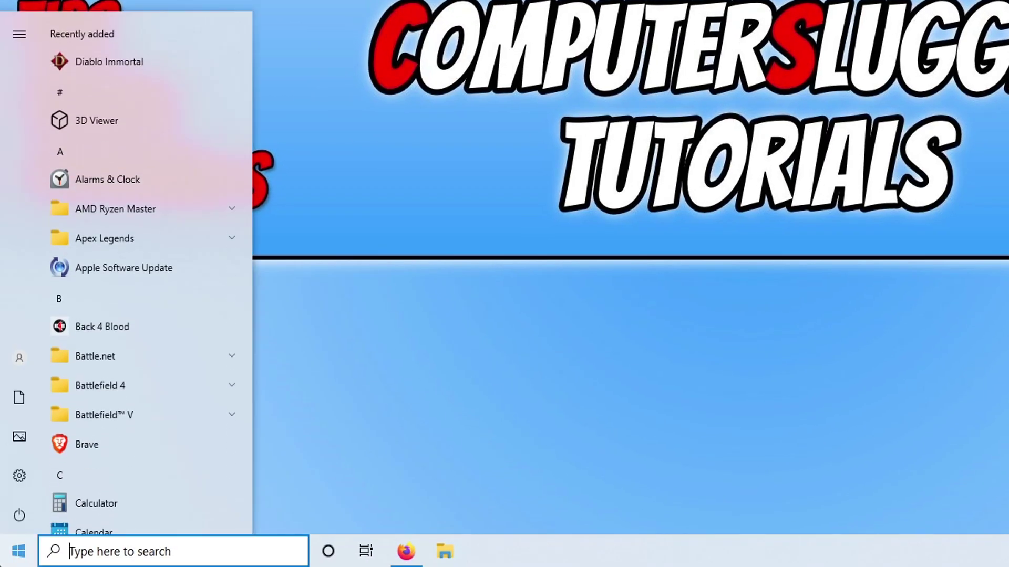
type("store")
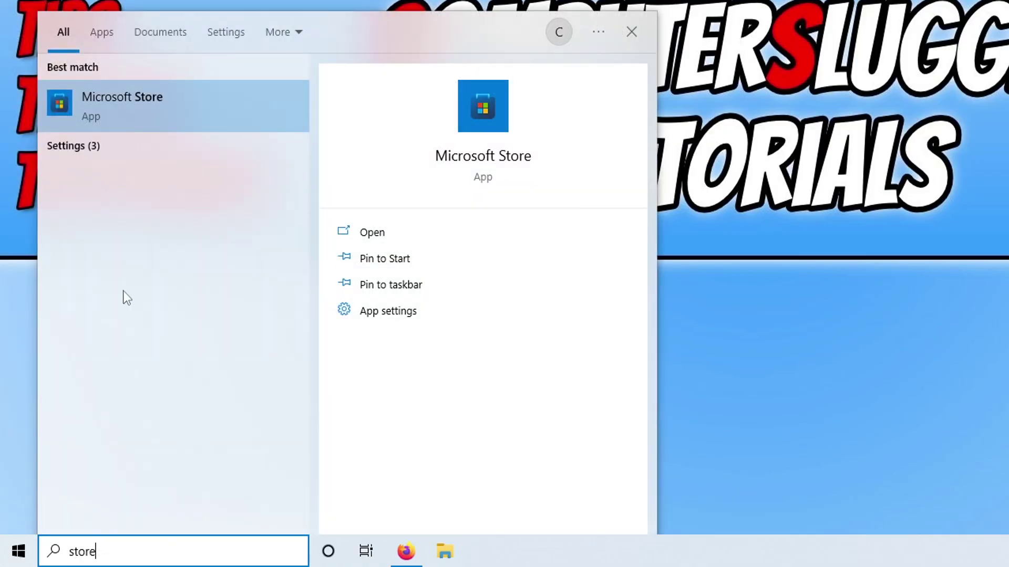
left_click(175, 110)
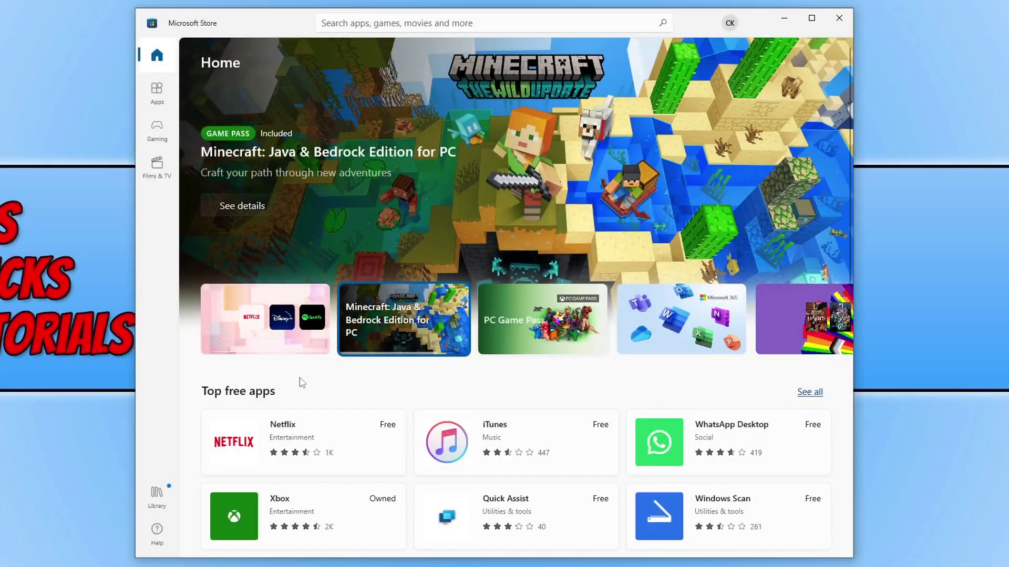
left_click(156, 491)
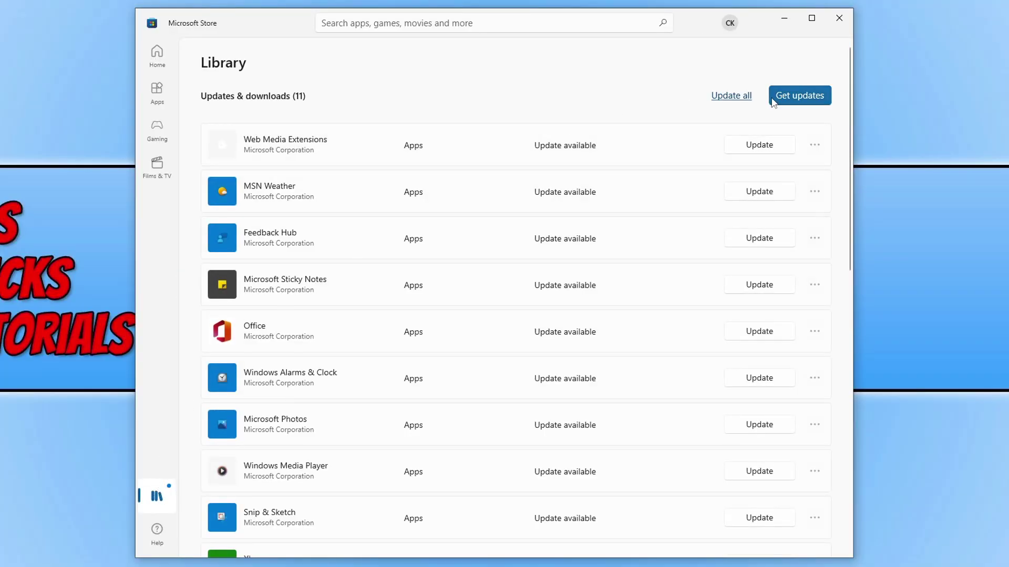
left_click(795, 103)
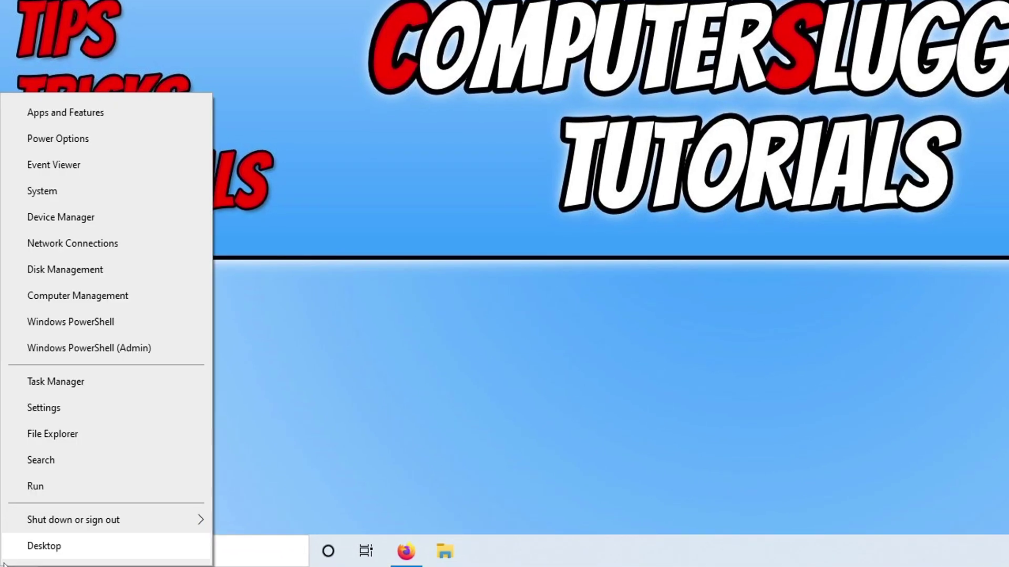
Step: Search Apps & features for 'roblox' and open the Roblox app's Advanced options page
left_click(130, 118)
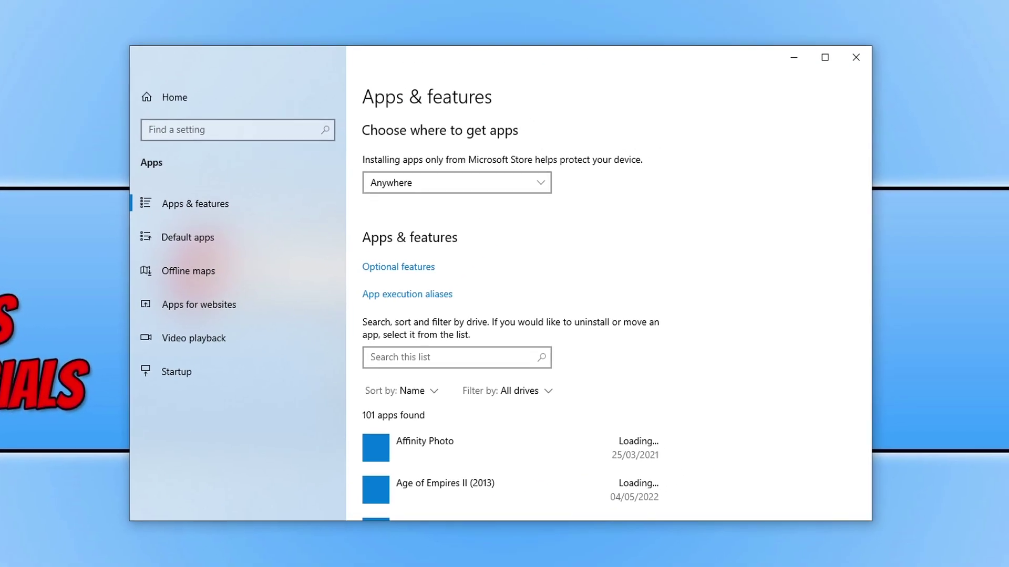
left_click(423, 357)
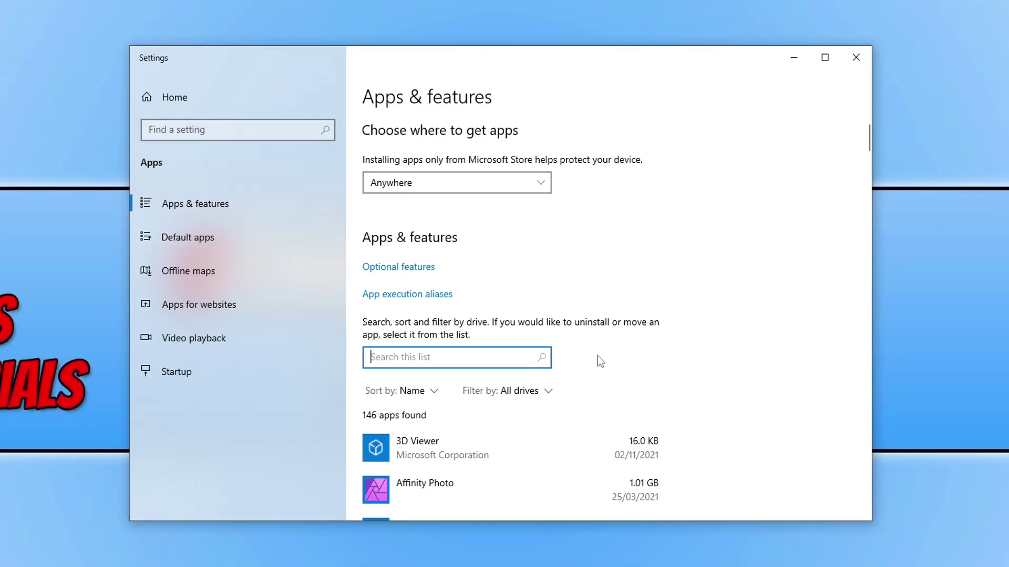
type("roblox")
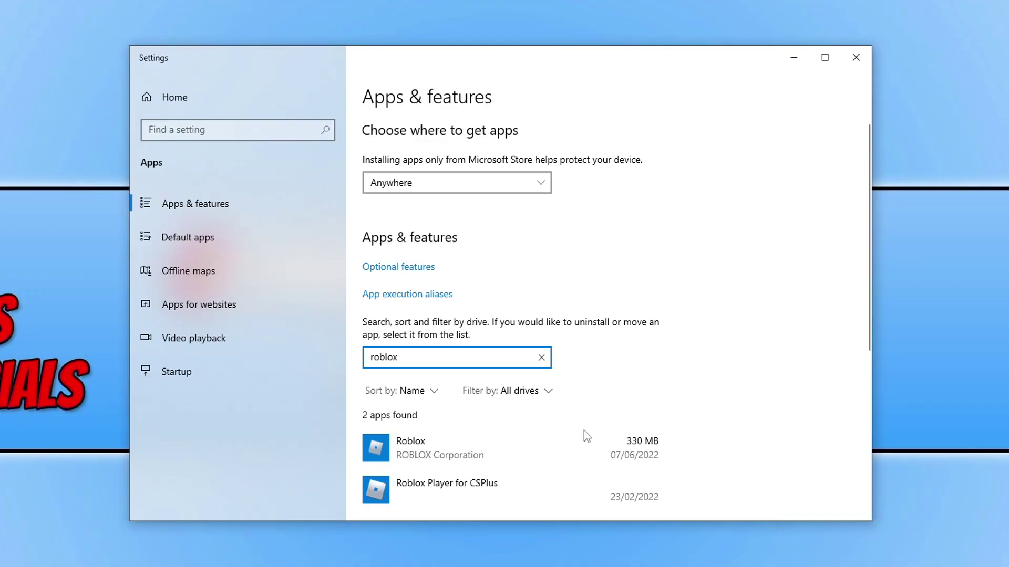
left_click(609, 446)
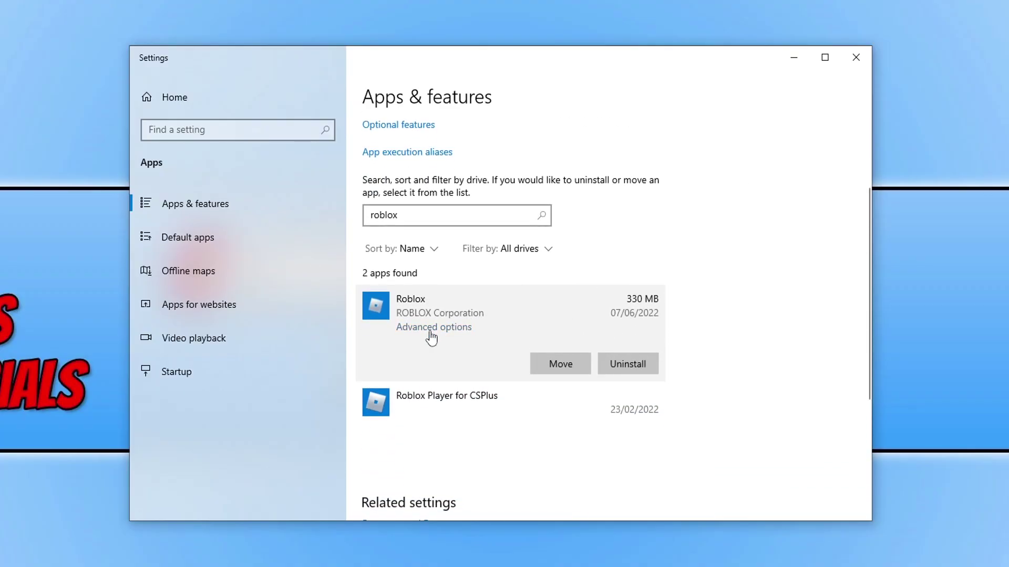
left_click(430, 329)
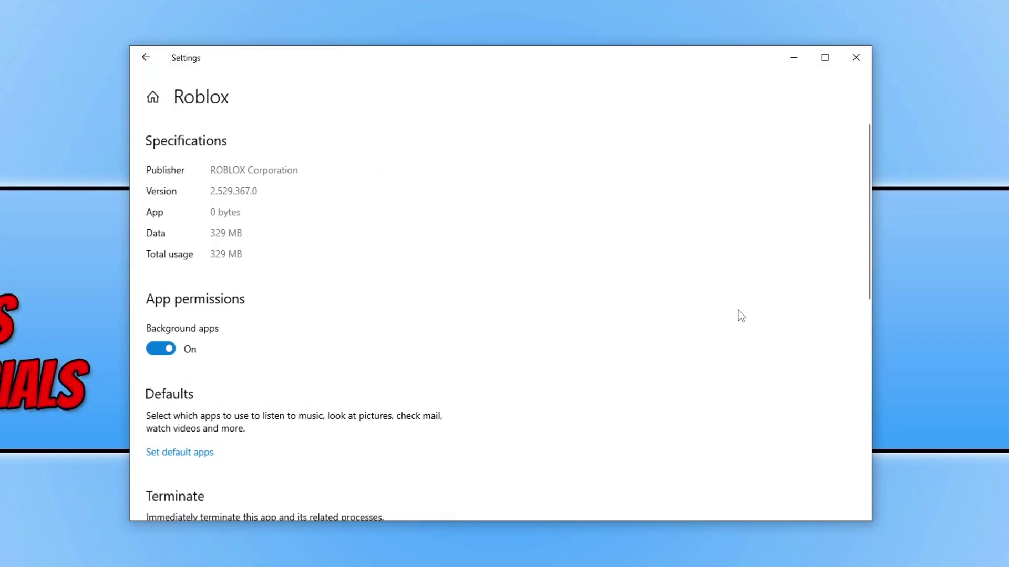
Step: Terminate Roblox and reset it, confirming deletion of its app data, then begin uninstalling it
scroll(661, 232, "down", 5)
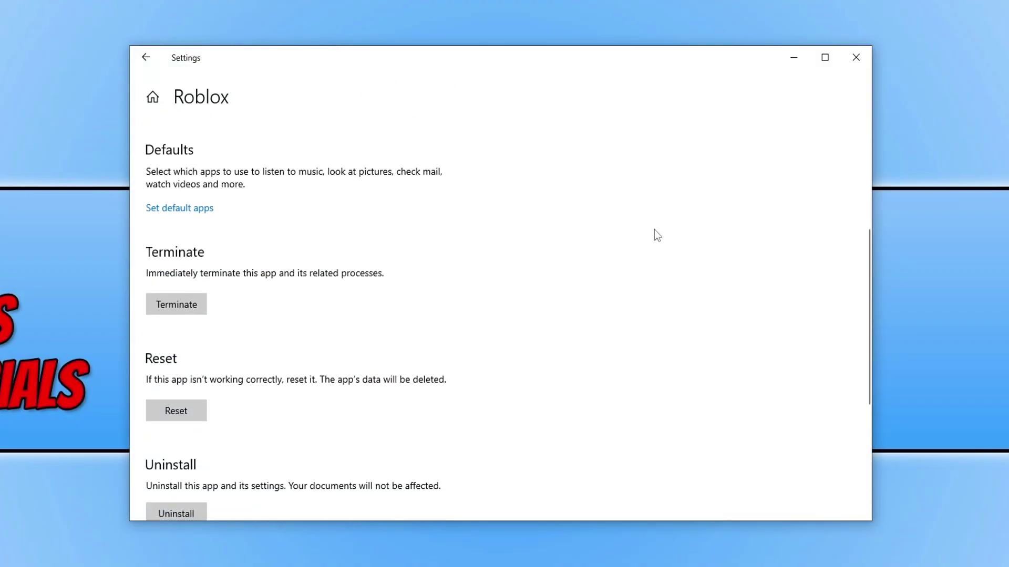
left_click(198, 305)
scroll(621, 325, "down", 1)
scroll(621, 327, "down", 1)
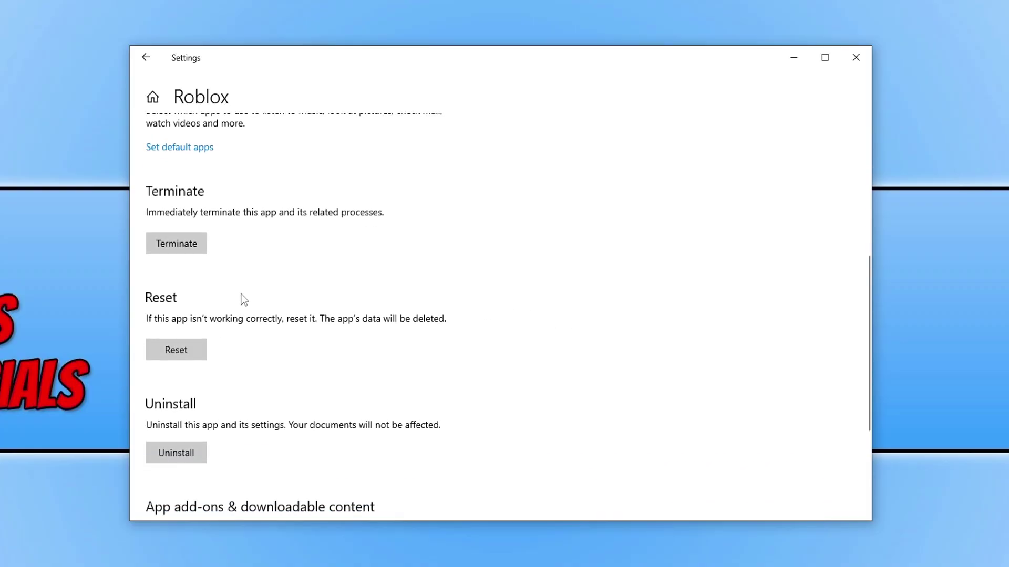
left_click(178, 352)
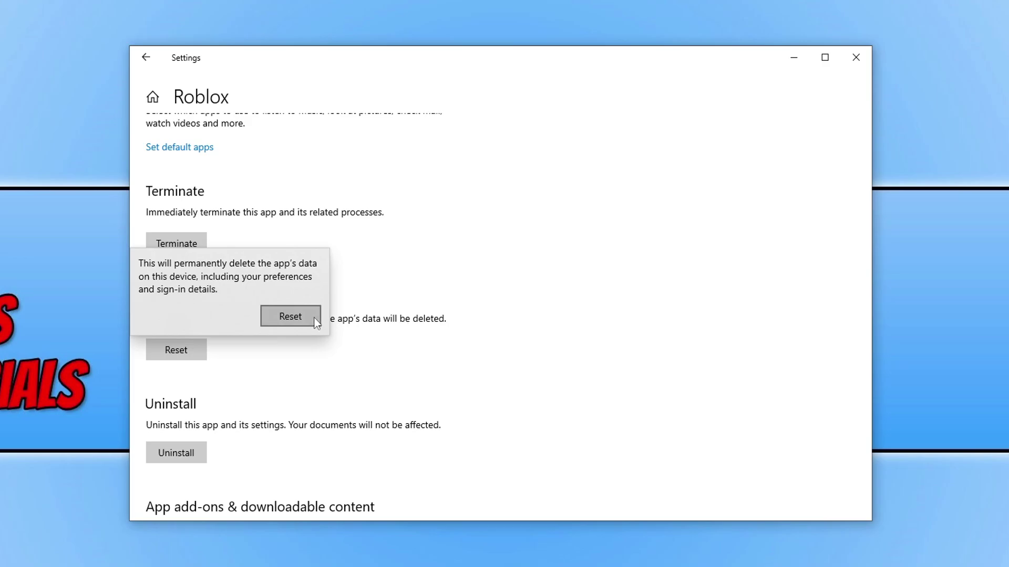
left_click(291, 317)
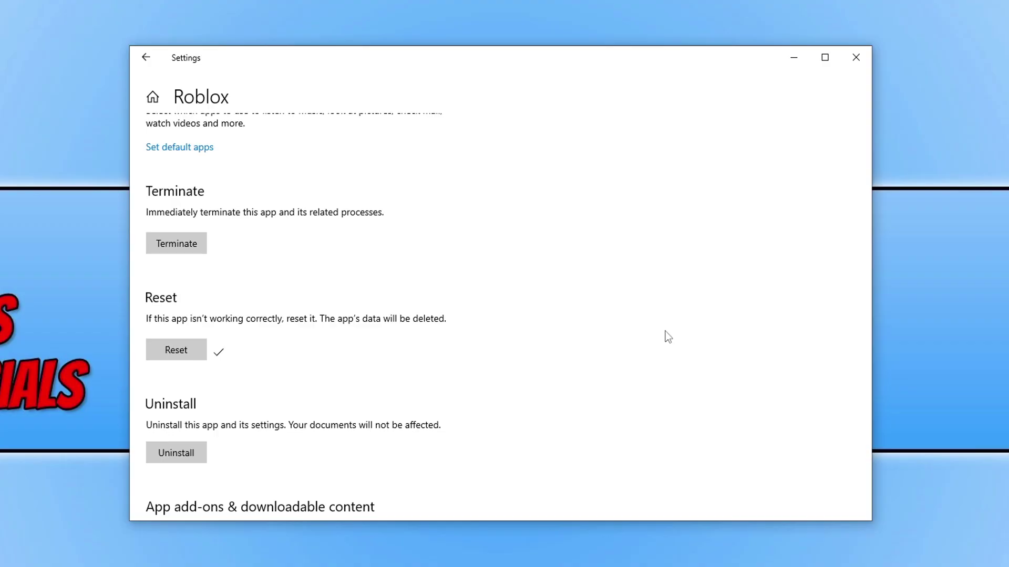
left_click(183, 460)
Step: Confirm the Roblox uninstall, reinstall Roblox from its Microsoft Store page, and launch it
left_click(289, 417)
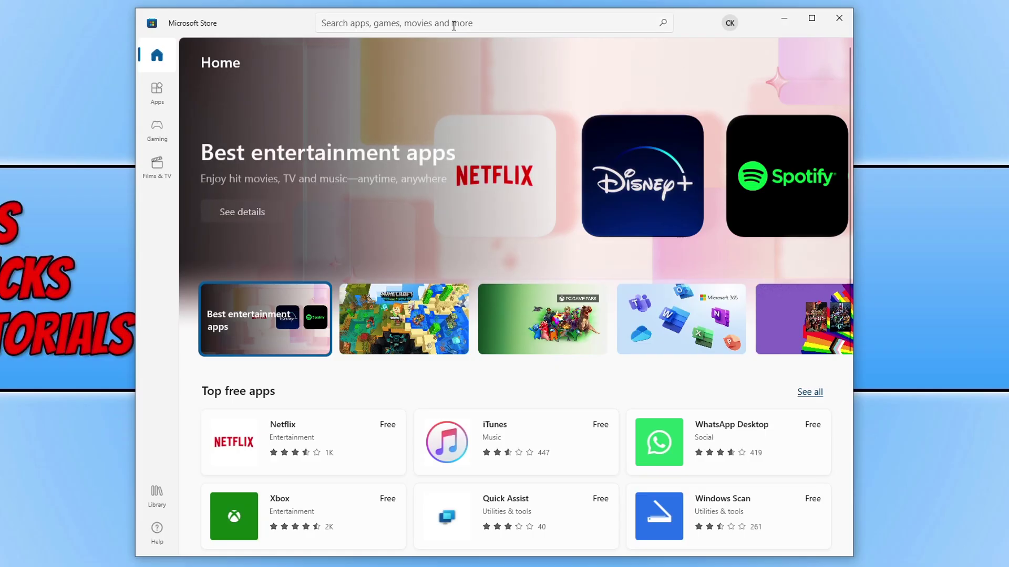
left_click(453, 23)
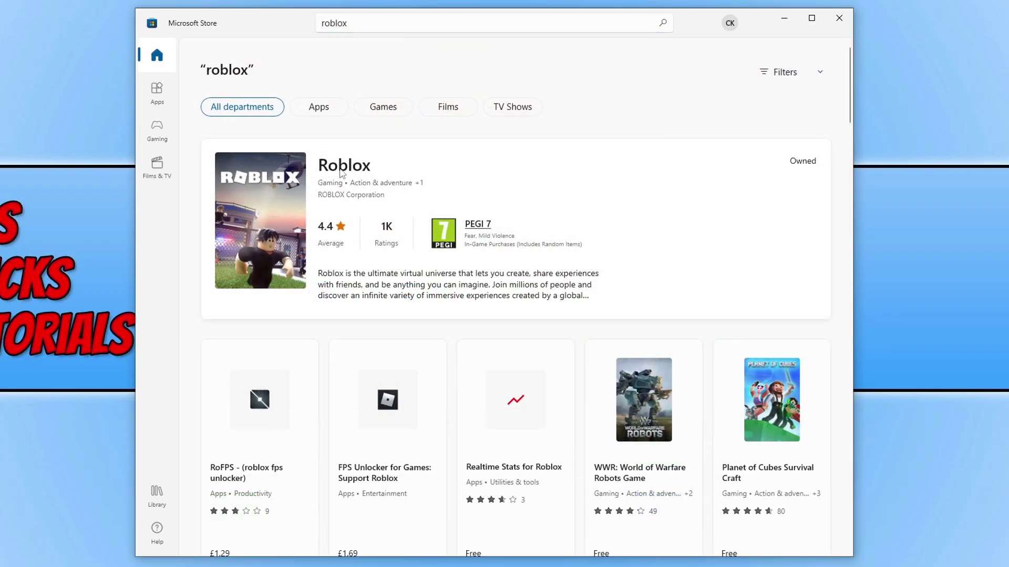
left_click(335, 168)
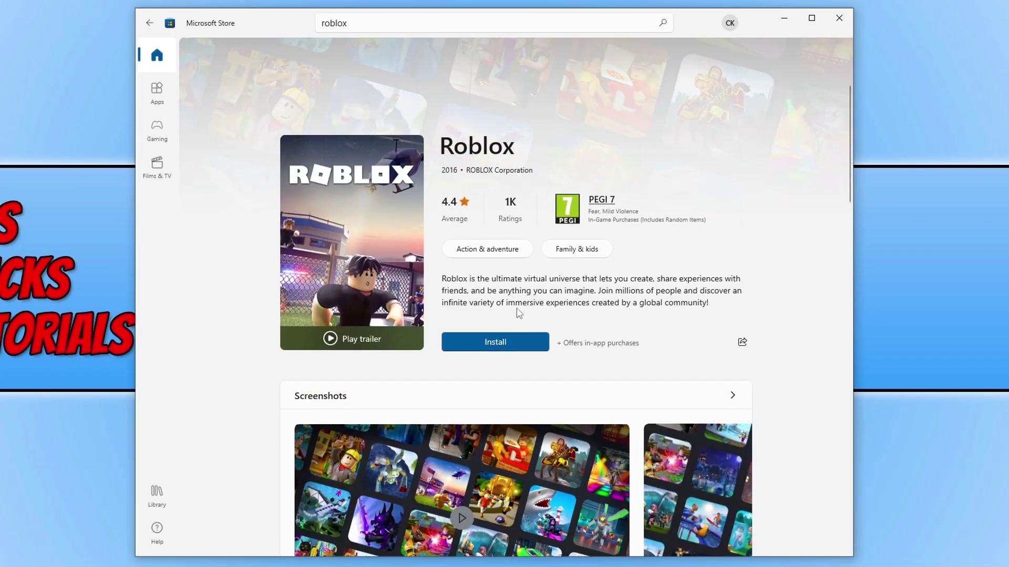
left_click(489, 330)
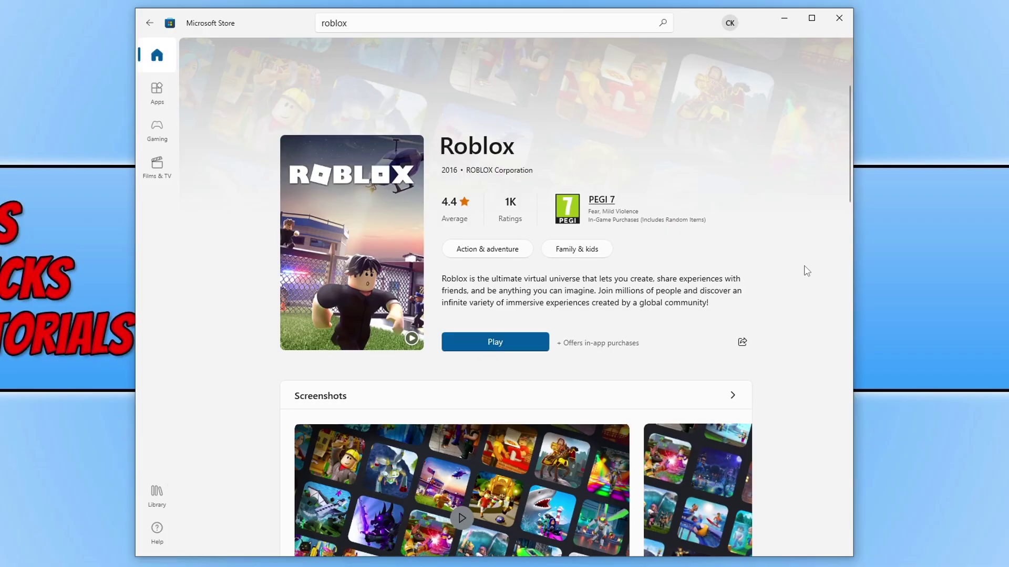
left_click(533, 340)
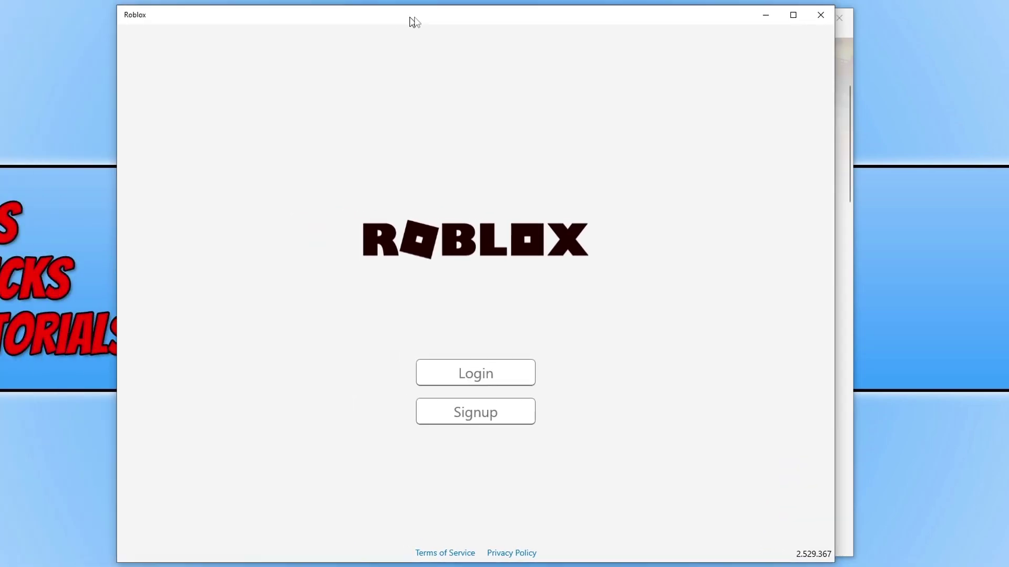